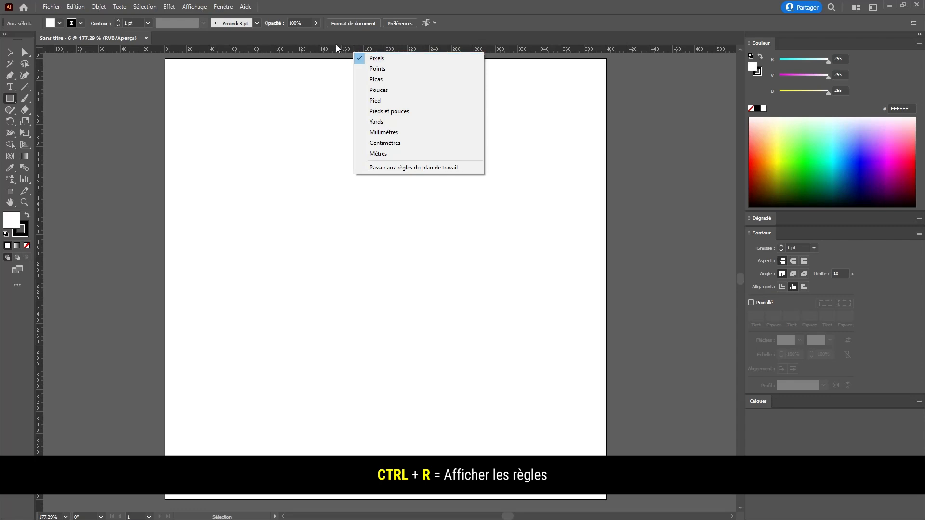
- Dismiss the ruler unit list and display the grid over the document
left_click(336, 44)
left_click(194, 8)
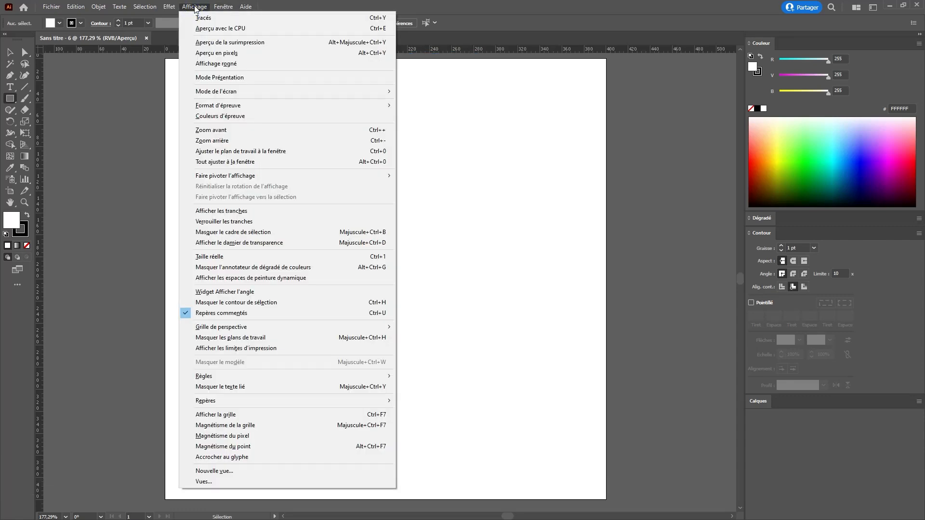
left_click(268, 414)
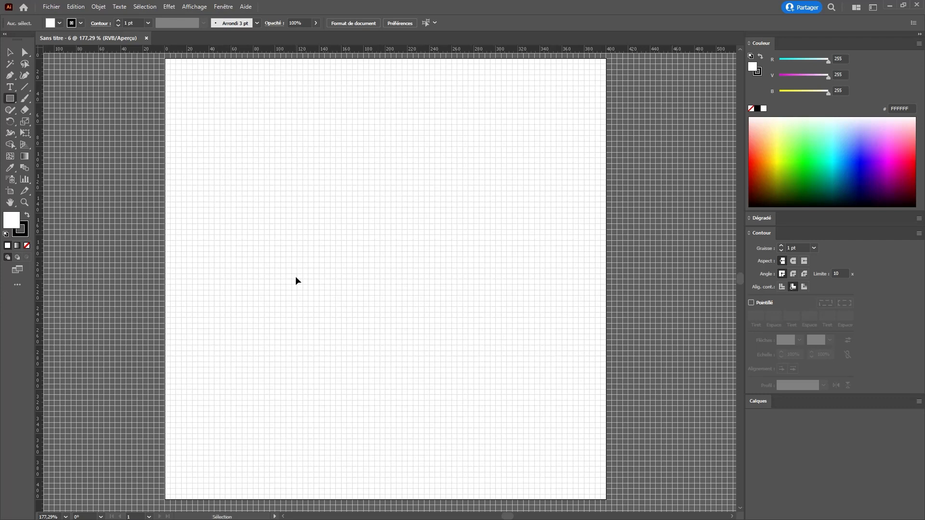
- Set the grid spacing to 50 px in the preferences
key("ctrl+k")
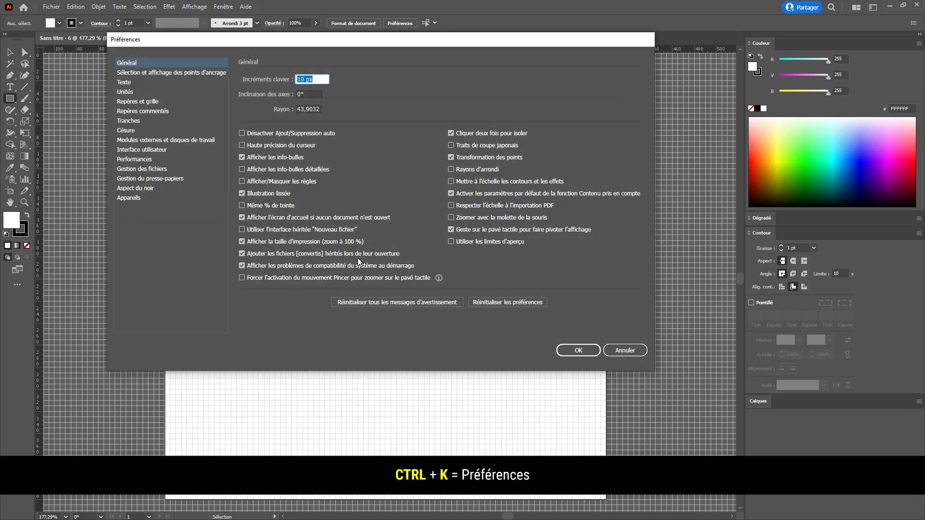
left_click(136, 101)
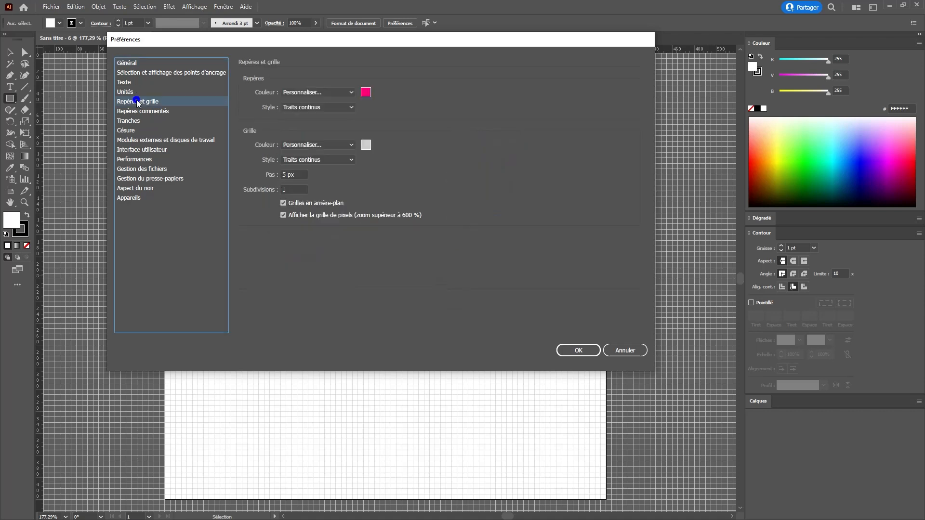
left_click(296, 175)
type("50")
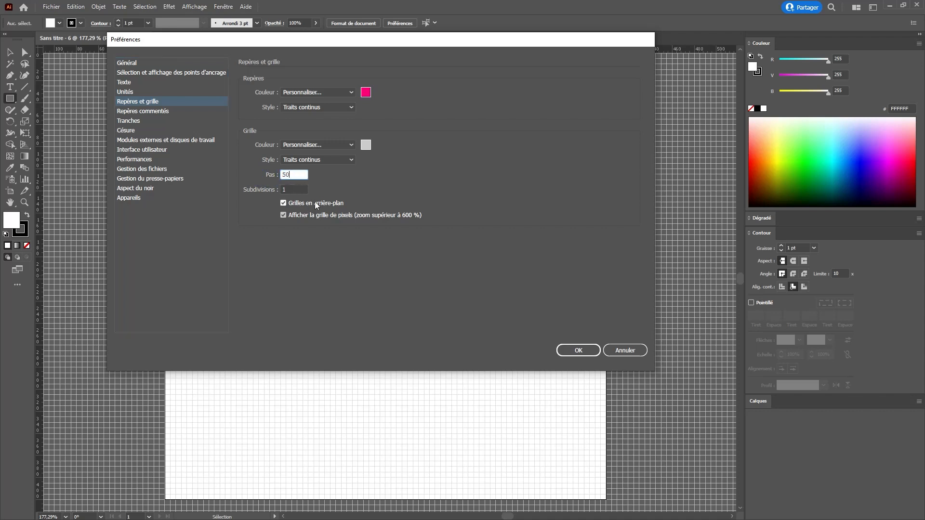
left_click(575, 351)
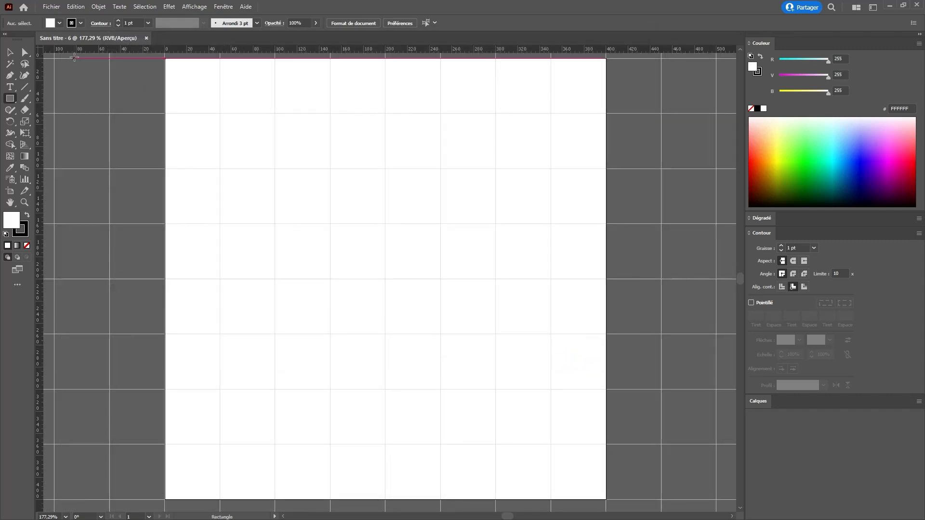
- Divide each grid square by setting the grid subdivisions to 5 in the preferences
key("ctrl+k")
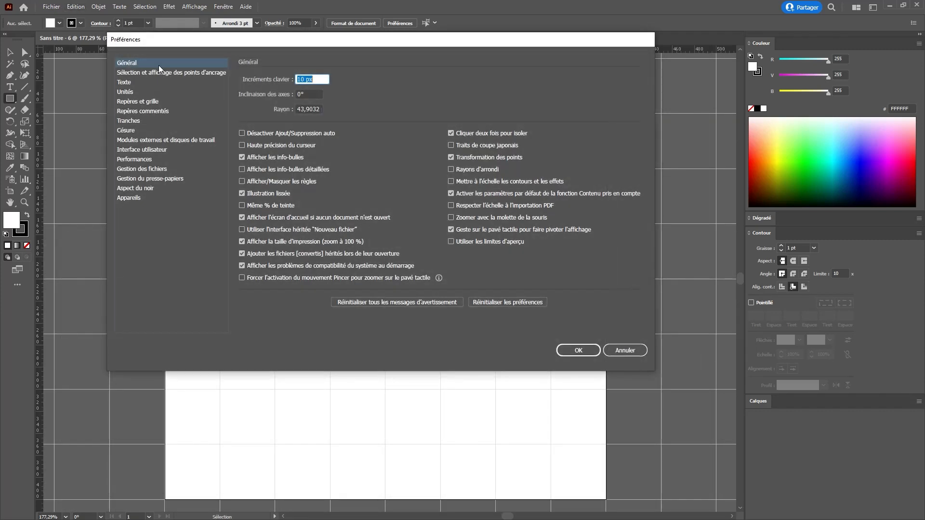
left_click(141, 102)
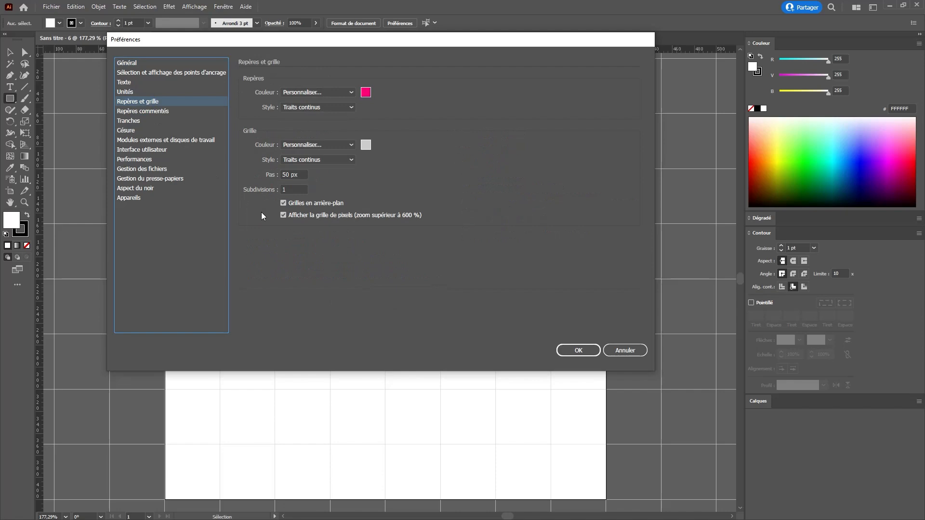
double_click(289, 188)
type("5")
key("Return")
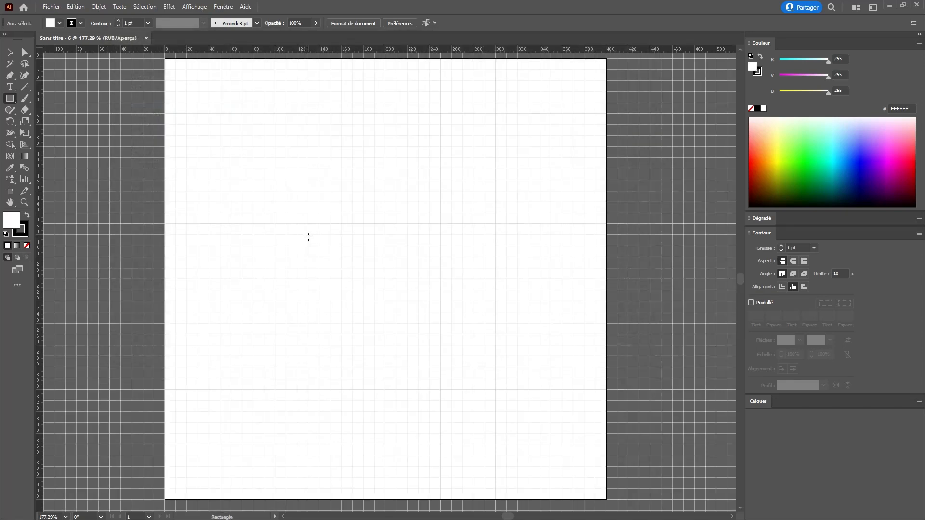
key("z")
left_click(295, 219)
left_click(364, 239)
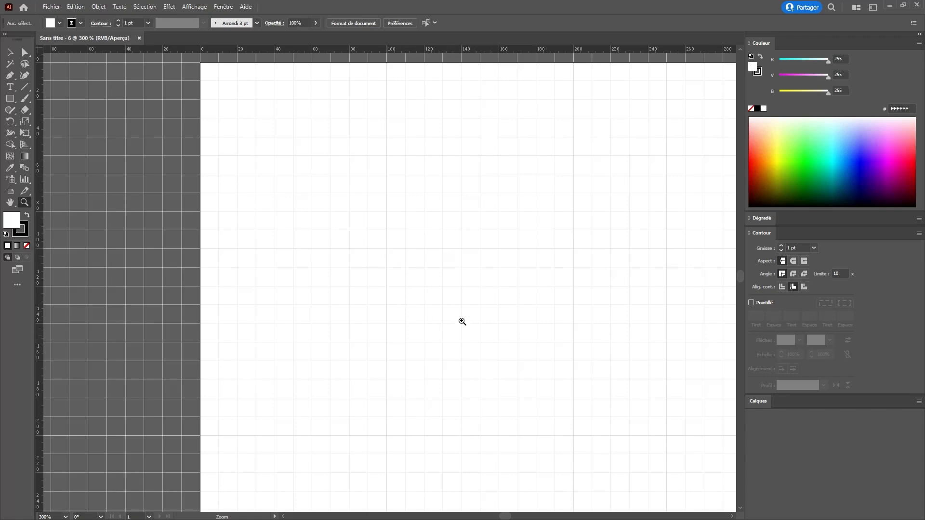
key("ctrl+minus")
key("ctrl+minus")
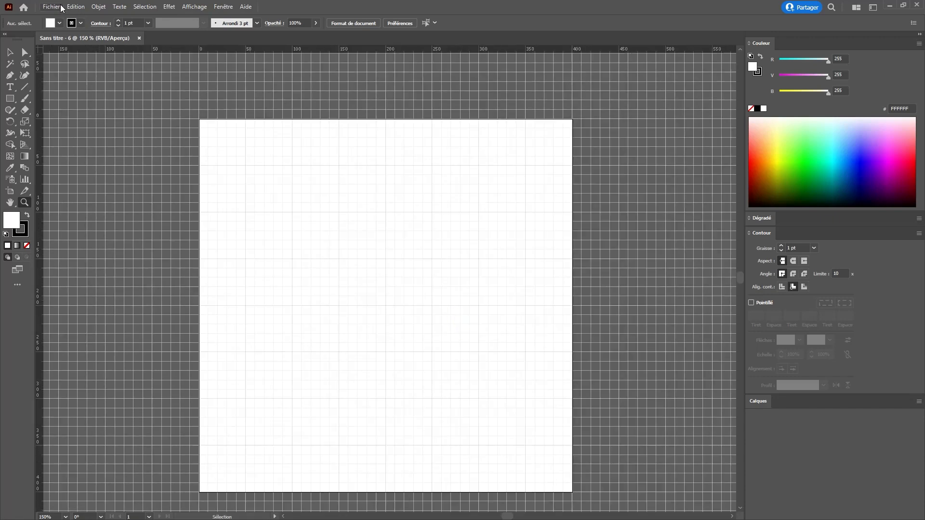
- Set the grid subdivisions back to 1 in the preferences, keeping the 50 px spacing
key("ctrl+k")
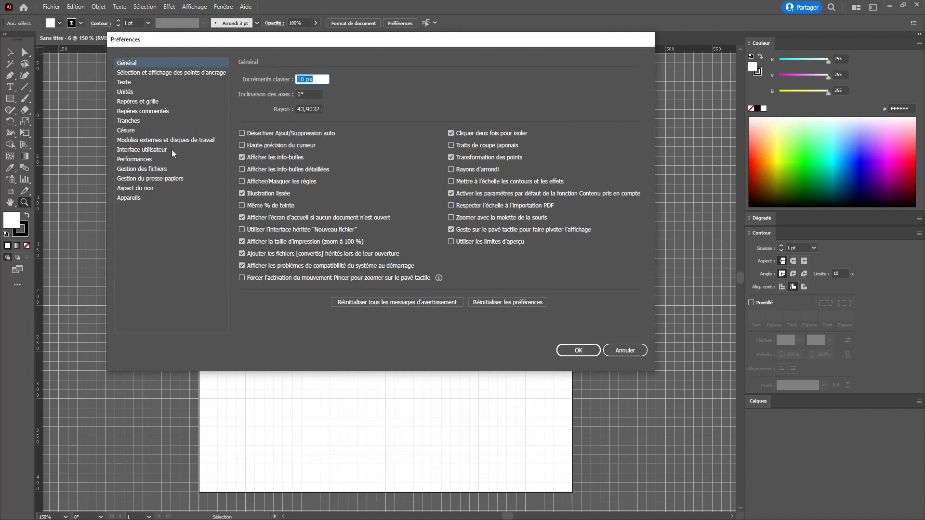
left_click(142, 102)
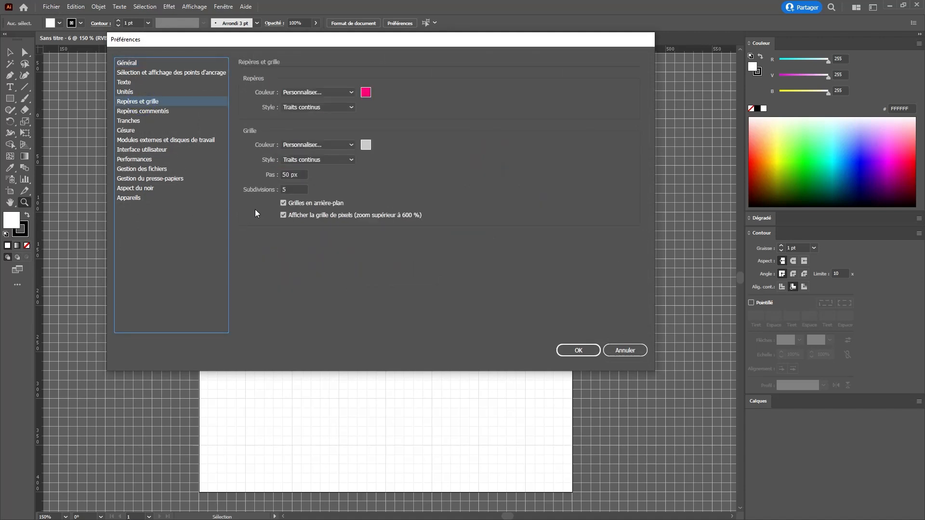
left_click(281, 190)
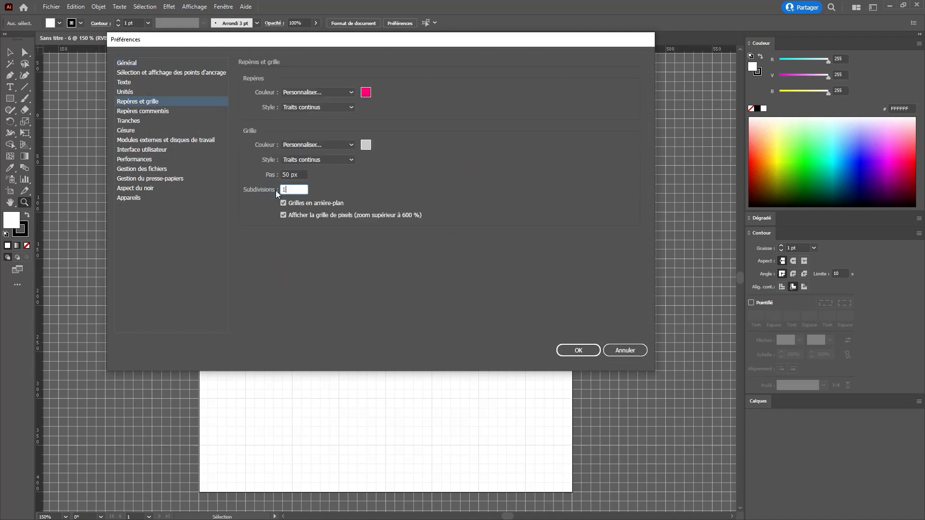
left_click(578, 351)
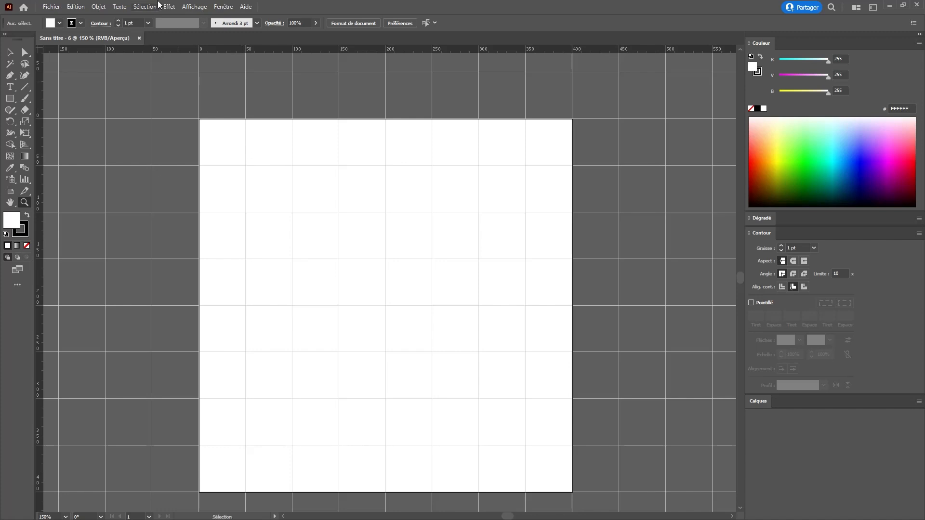
- Sample the grey area beside the artboard with the Eyedropper, then set the fill to black with no stroke
key("i")
left_click(176, 185)
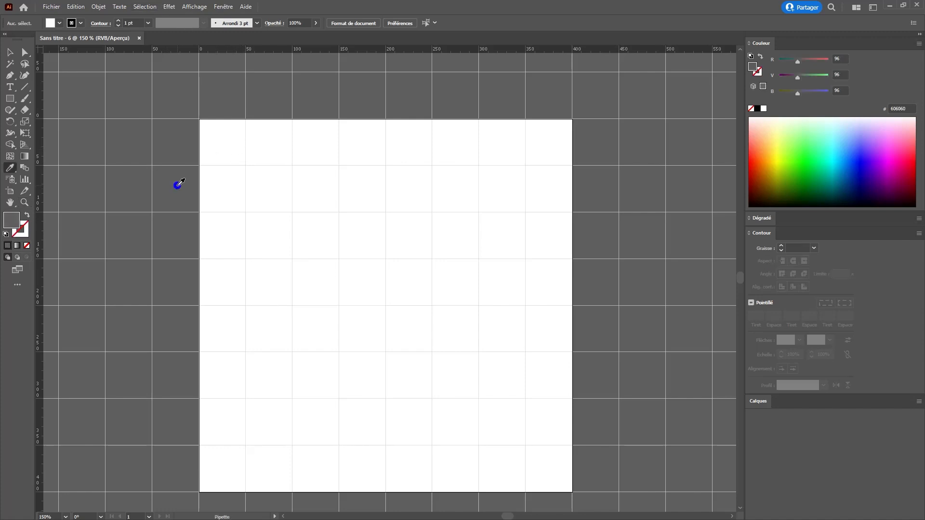
left_click(757, 109)
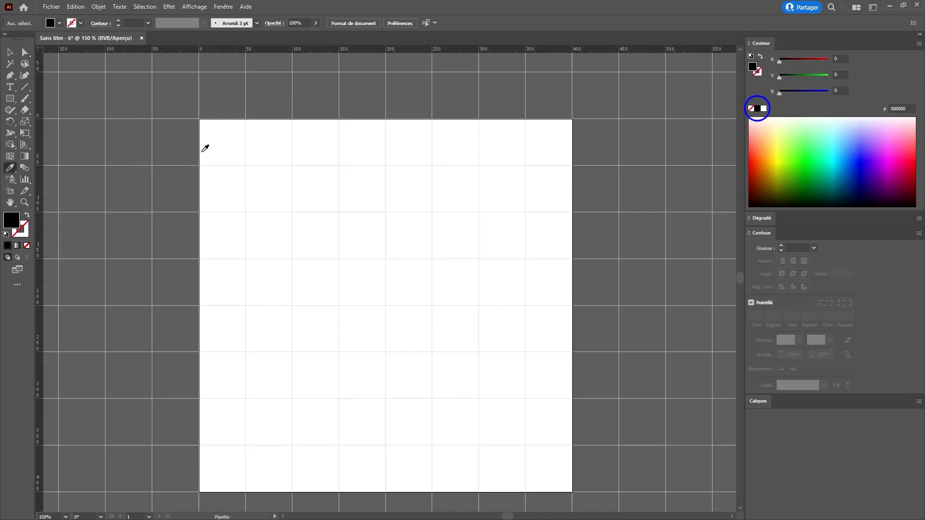
- Try drawing rectangles without grid snapping: a square of about 50 px in the artboard's first grid cell and another shape beside it
key("m")
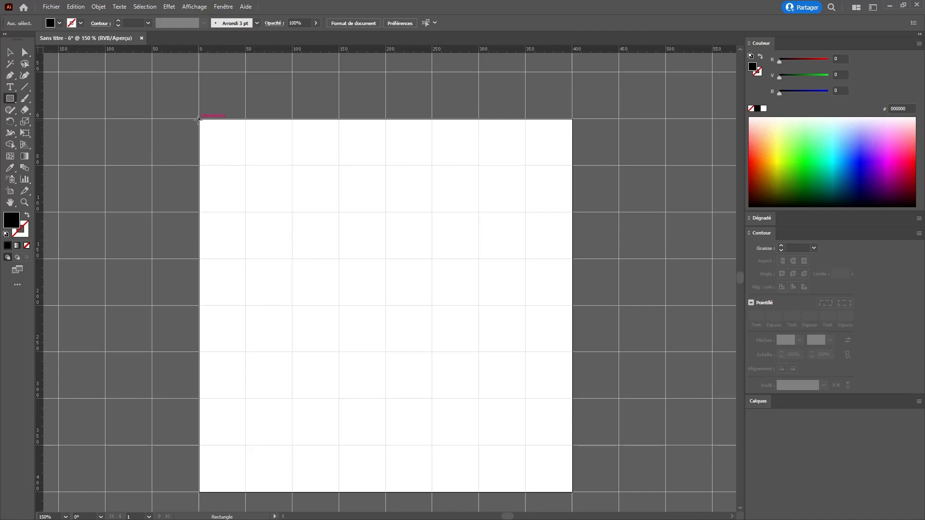
left_click_drag(199, 119, 245, 164)
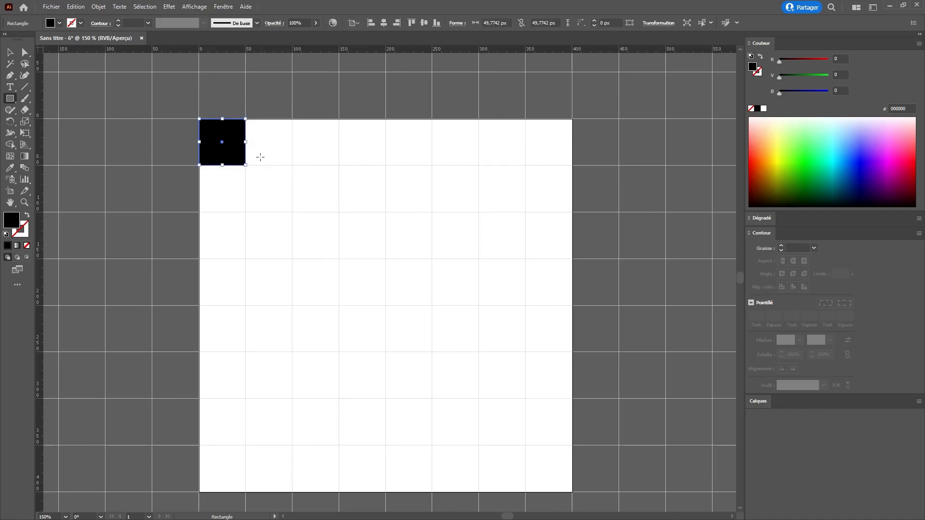
key("ctrl+z")
left_click_drag(246, 119, 298, 182)
key("ctrl+z")
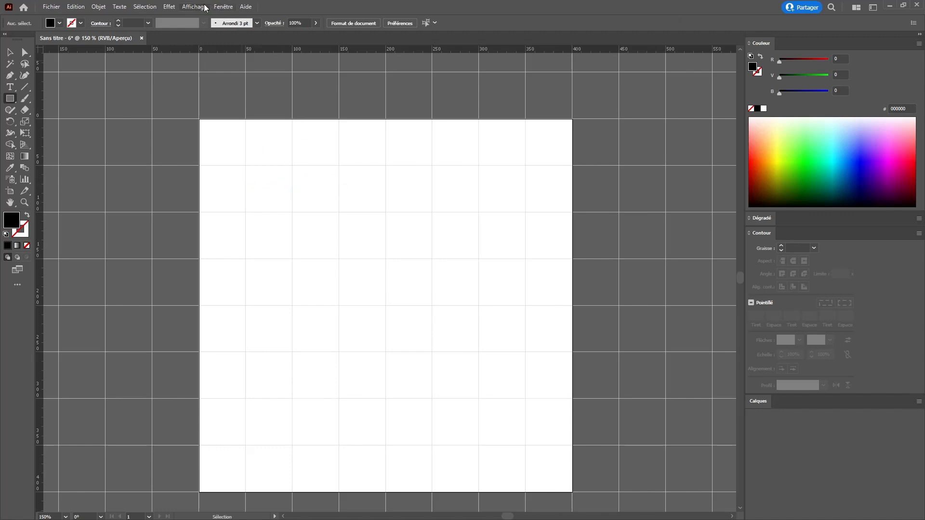
- Turn on snapping to the grid and draw two 50 px black squares in the second row's second and fourth cells
left_click(195, 7)
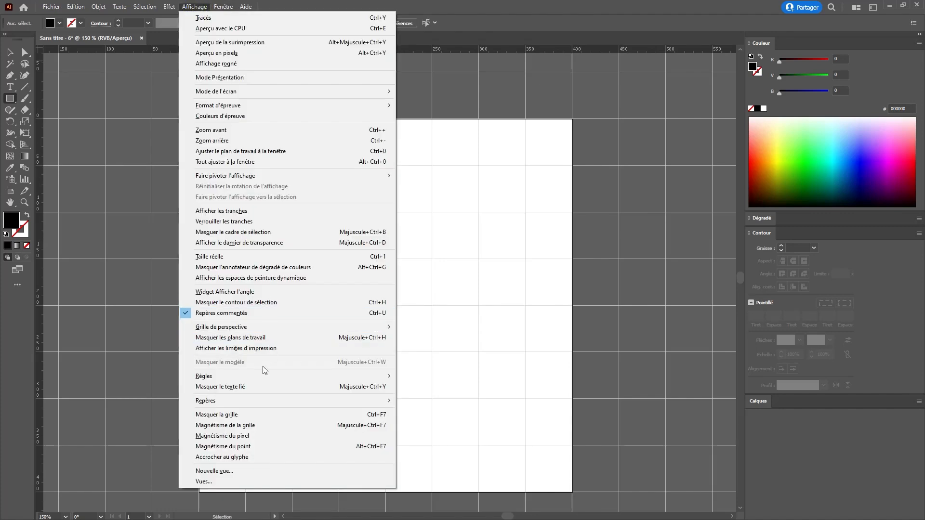
left_click(247, 427)
left_click_drag(245, 165, 281, 208)
left_click_drag(340, 165, 380, 208)
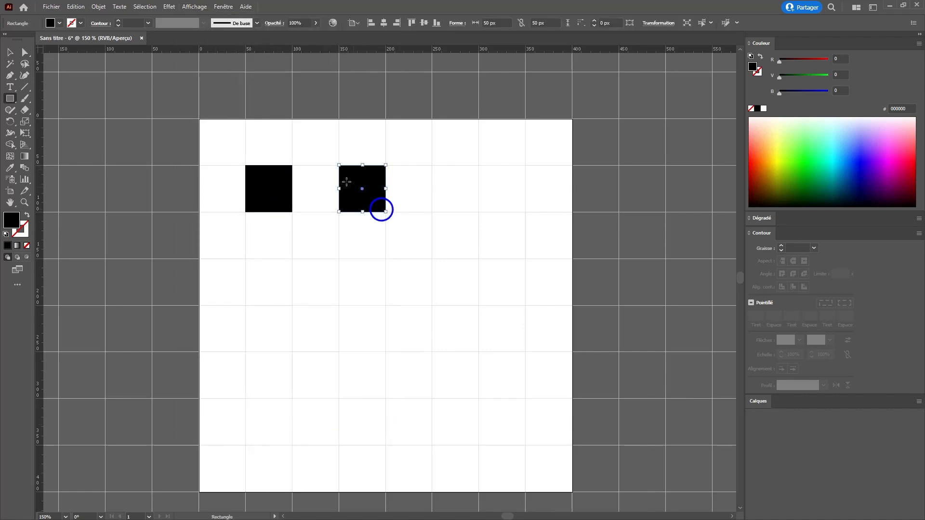
- Duplicate the black squares into alternating cells of the first two grid rows to extend the checkerboard pattern
key("v")
left_click_drag(281, 186, 239, 128)
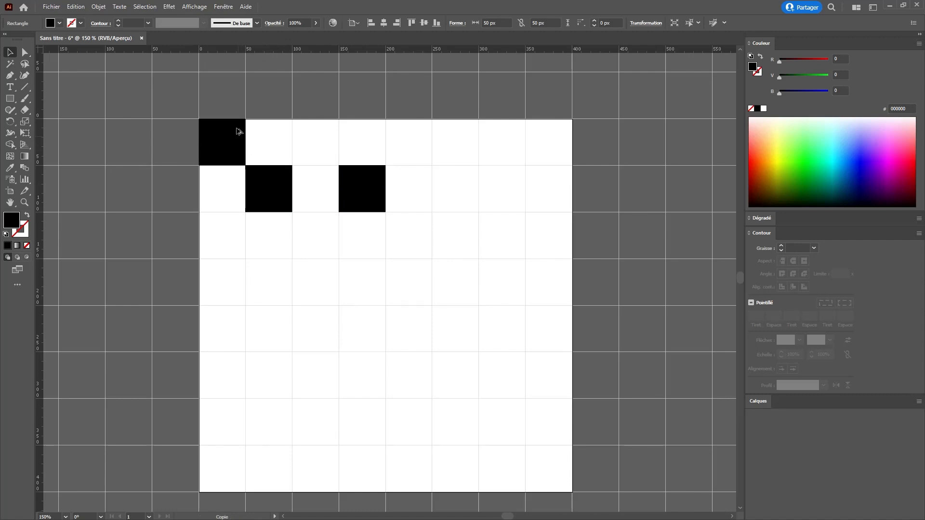
left_click_drag(285, 190, 419, 159)
left_click_drag(438, 191, 467, 199)
- Draw a 50 × 350 px black rectangle in the last column, a two-cell horizontal rectangle and a 50 px square in the lower half
key("m")
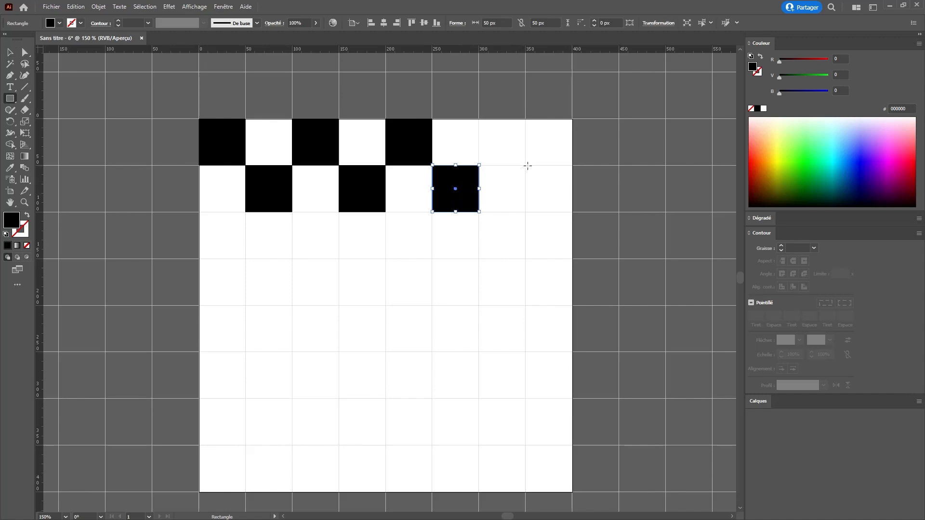
left_click_drag(528, 166, 584, 476)
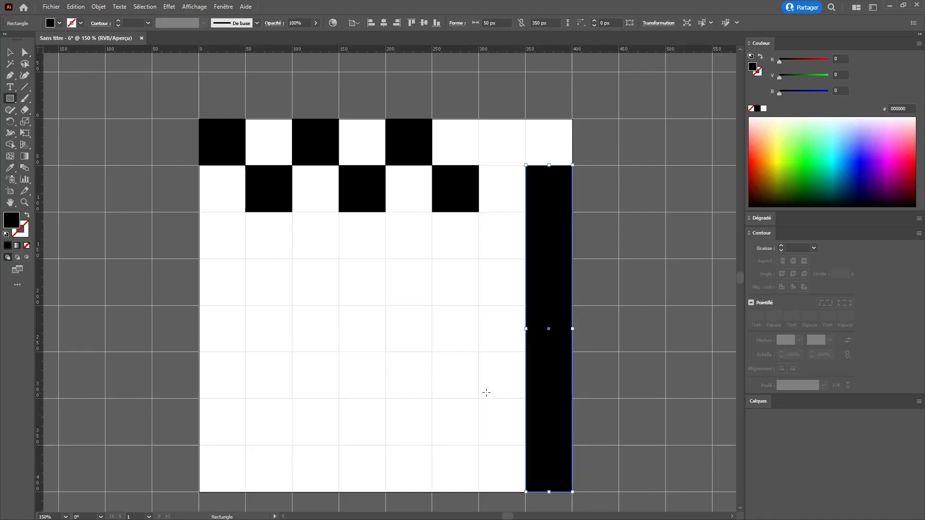
mouse_move(480, 399)
left_mouse_down()
mouse_move(480, 352)
mouse_move(385, 352)
mouse_move(341, 314)
mouse_move(386, 345)
left_mouse_up()
key("ctrl+z")
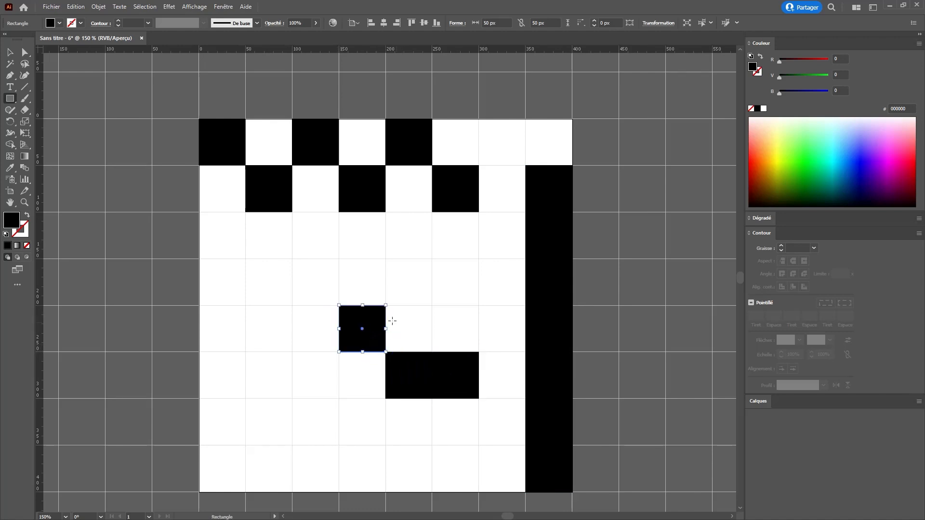
- Select all the black shapes on the artboard and delete them
key("ctrl+shift+a")
key("ctrl+a")
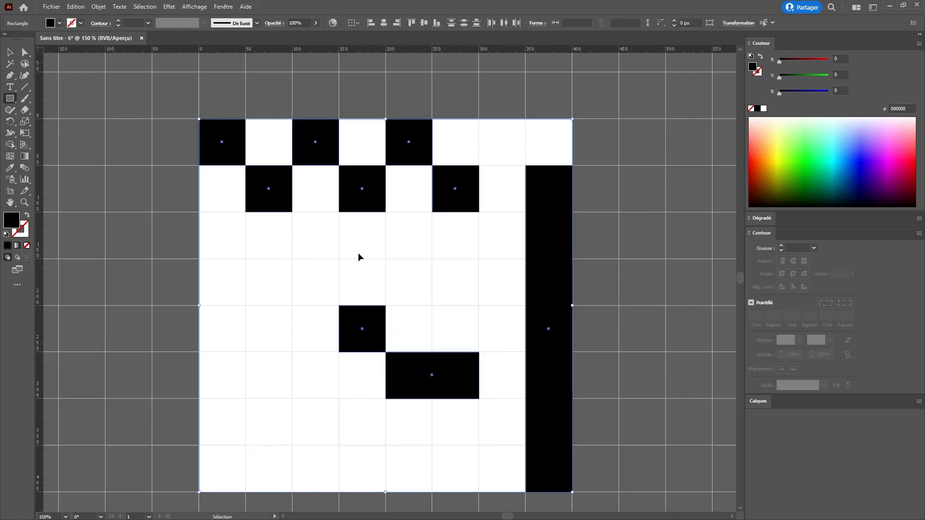
key("Delete")
- Draw a black Pen path through grid points (50, 150), (100, 150), (150, 100), (200, 100), (200, 150), (250, 200) and (250, 250) px
key("p")
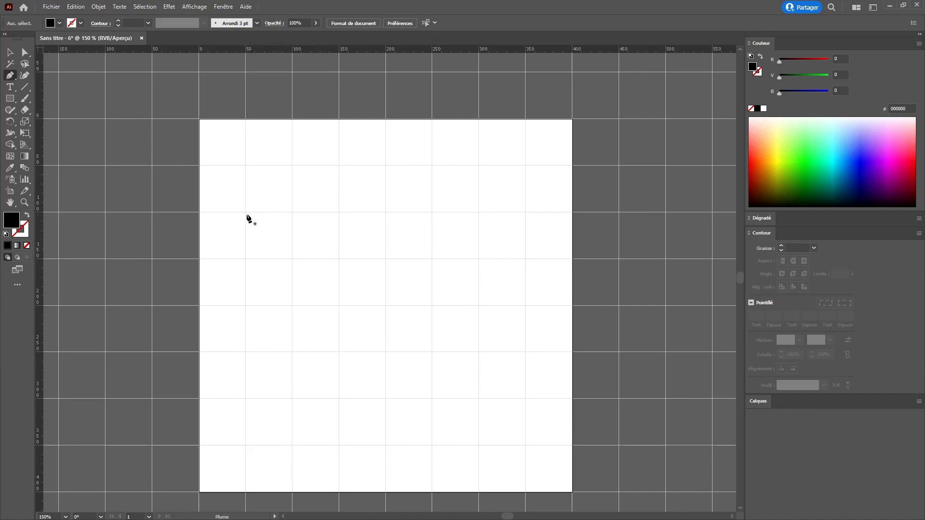
left_click(246, 259)
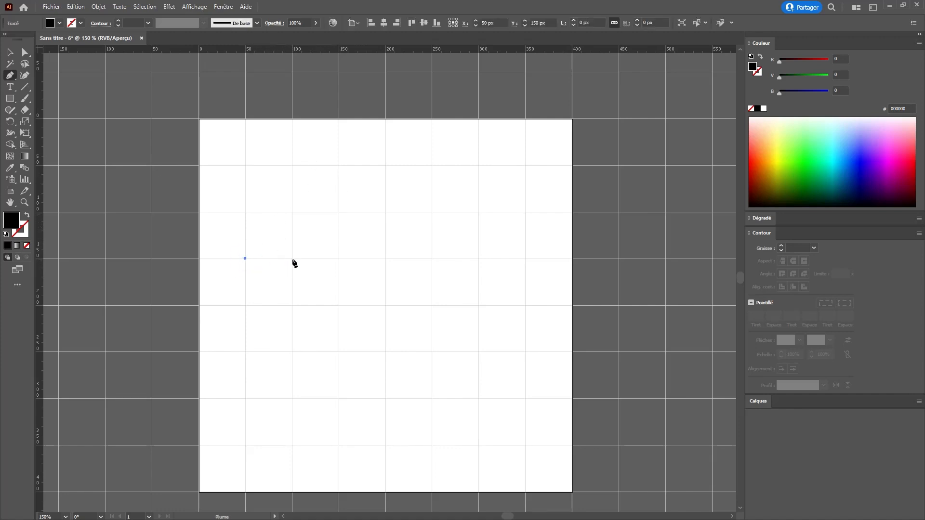
left_click(293, 259)
left_click(339, 212)
left_click(385, 212)
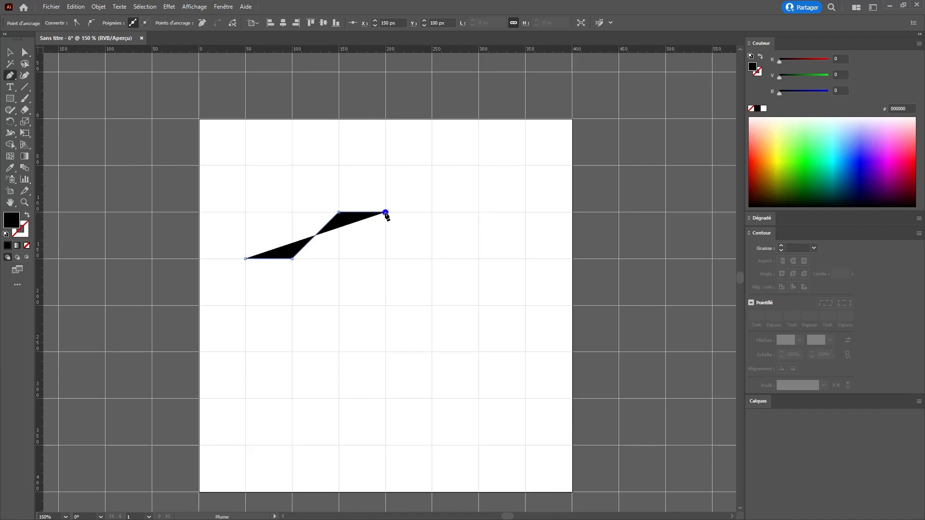
left_click(385, 259)
left_click(431, 305)
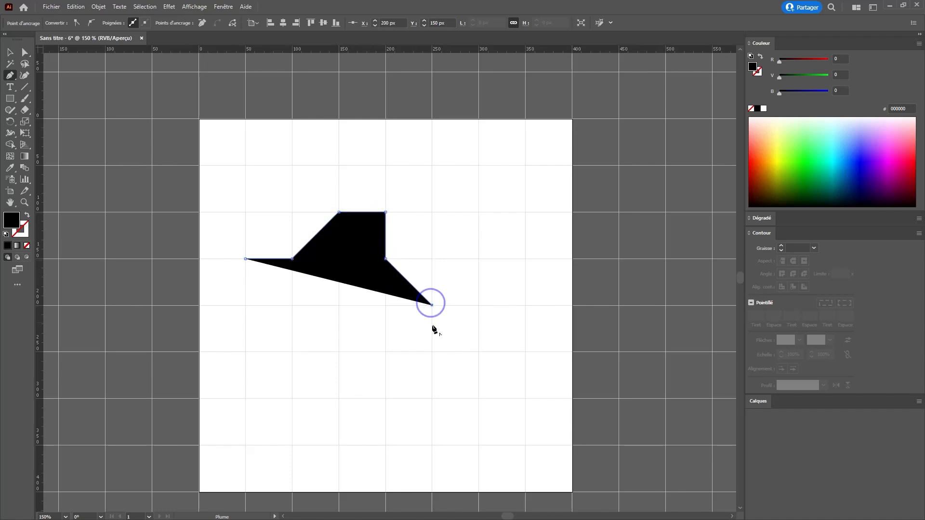
left_click(431, 352)
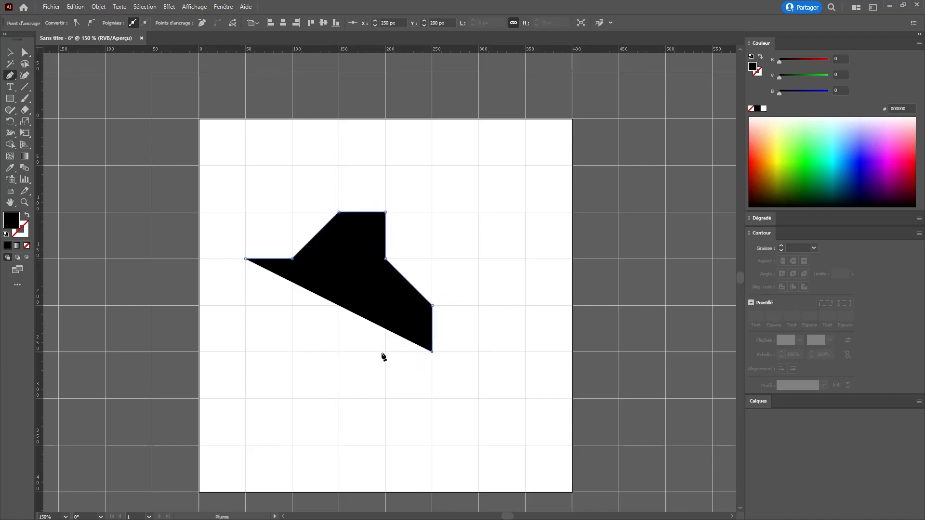
- Extend the black Pen path through grid points (50, 250), (0, 200) and (0, 100) px, close it at (50, 150) px and deselect it
left_click(245, 352)
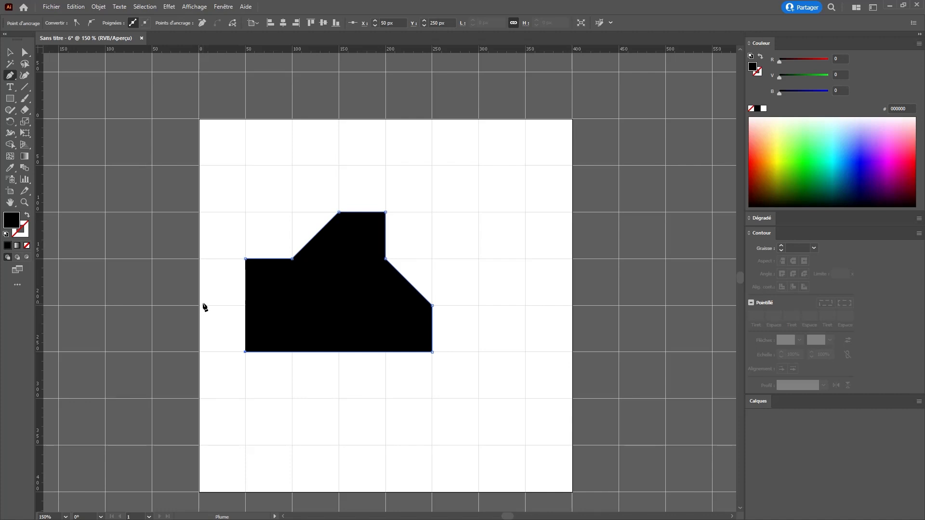
left_click(200, 303)
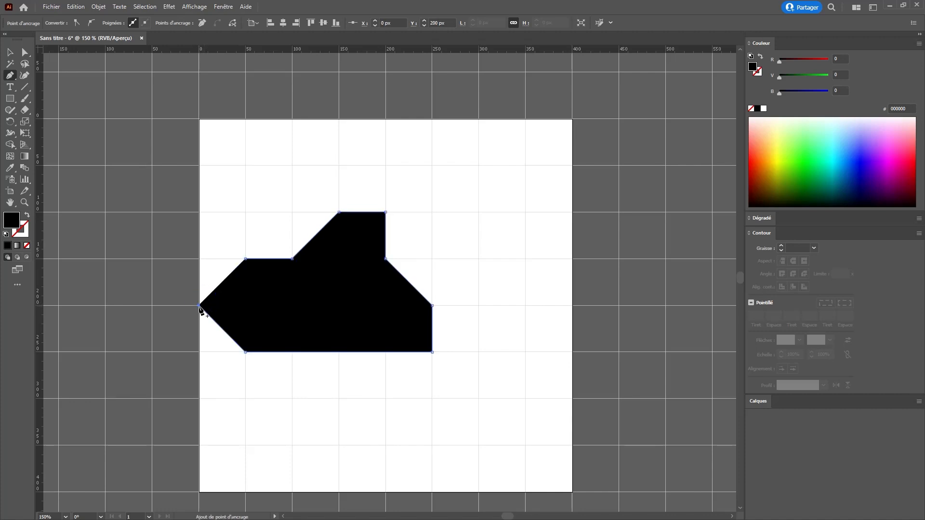
key("ctrl+z")
left_click(206, 304)
key("ctrl+z")
left_click(200, 305)
left_click(199, 211)
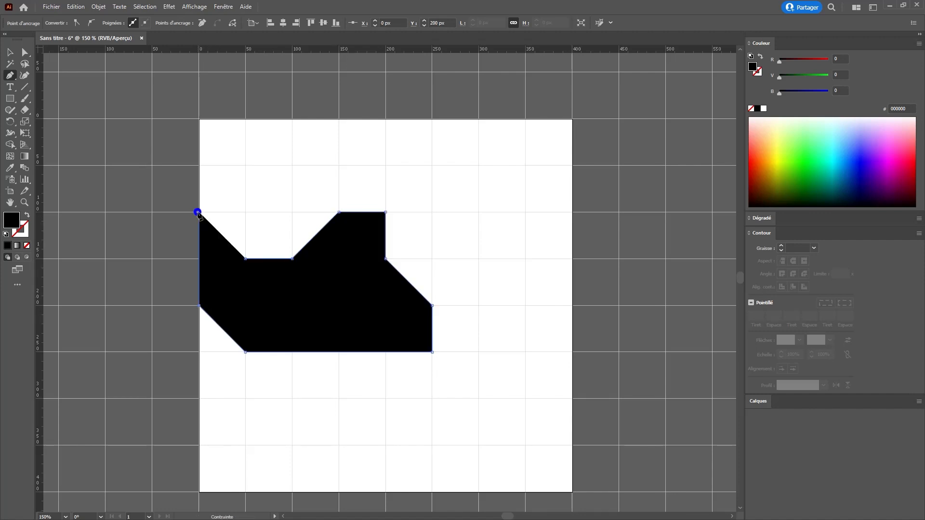
left_click(245, 258)
key("ctrl+shift+a")
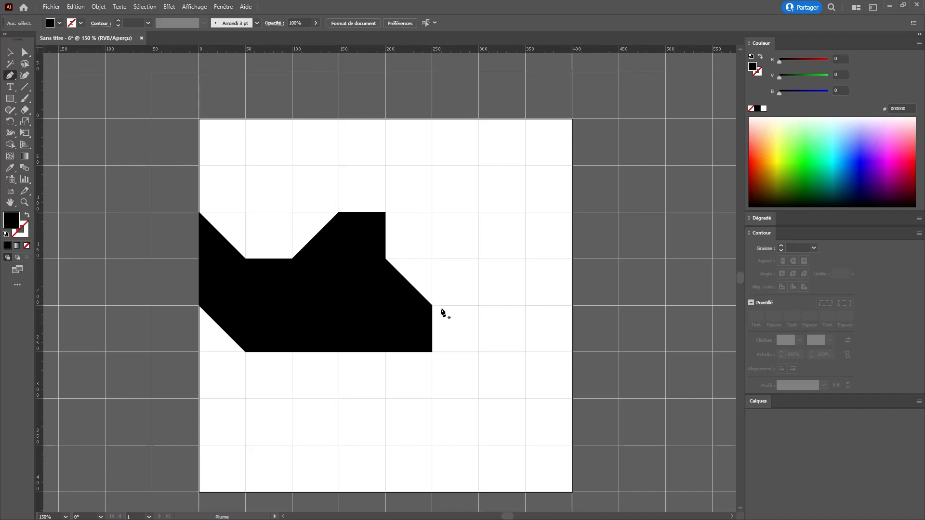
- Select the closed black polygon on the artboard and delete it
key("v")
left_click(377, 292)
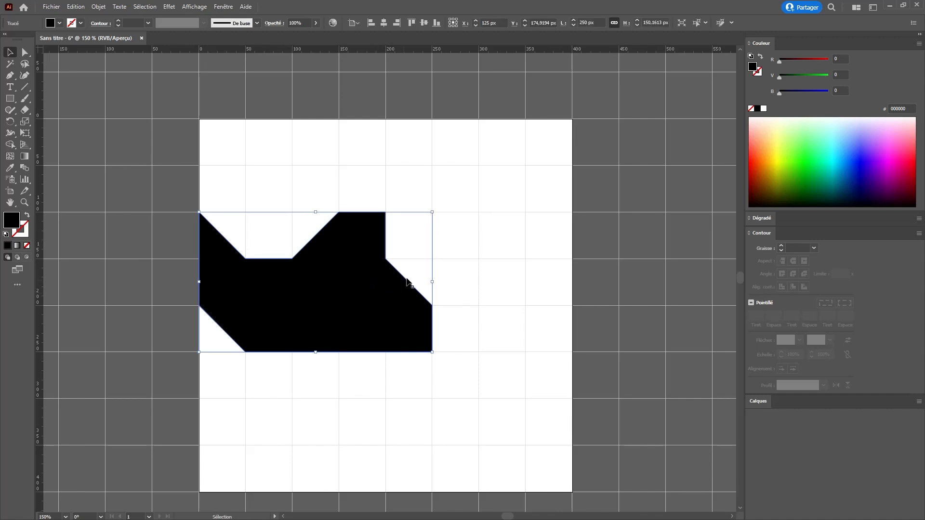
key("Delete")
- Draw a closed black Pen shape through grid points (150, 100), (100, 150), (100, 200), (150, 150), (250, 150) and (250, 100) px
key("p")
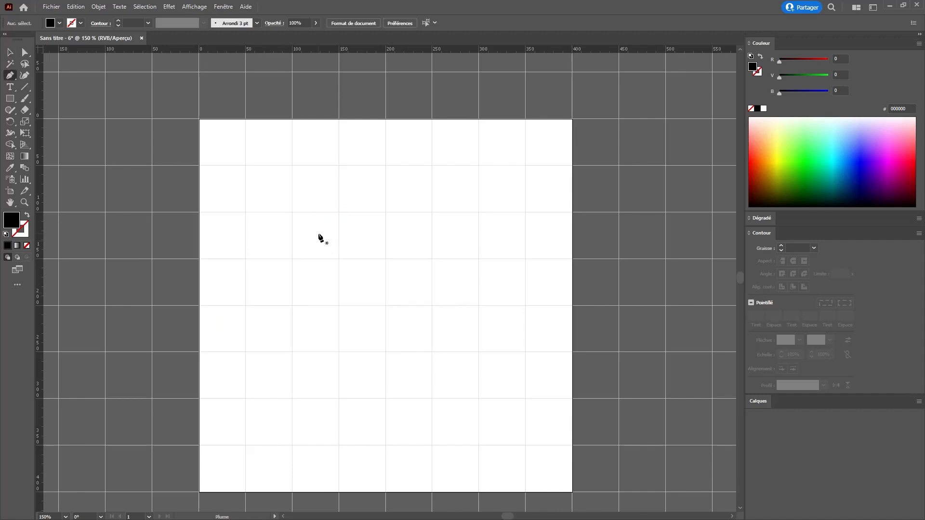
left_click(335, 217)
left_click(292, 258)
left_click(292, 305)
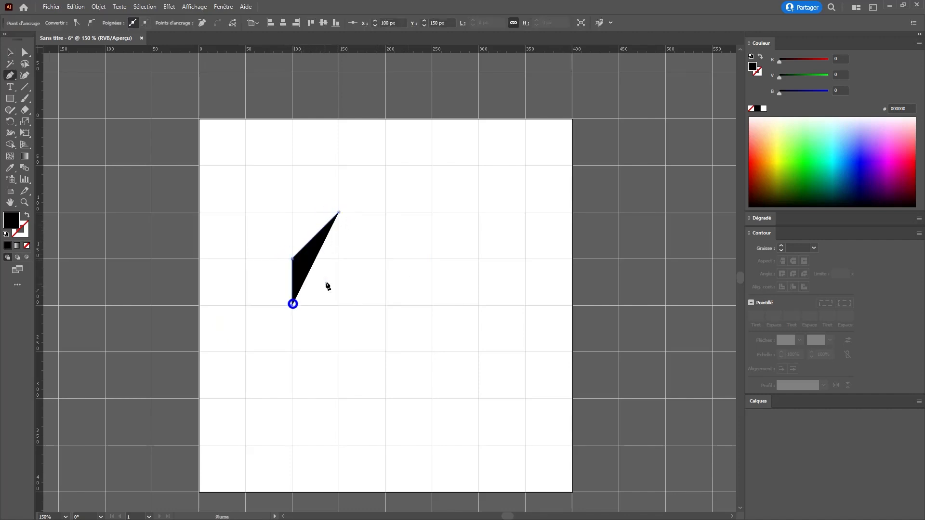
left_click(339, 259)
left_click(432, 258)
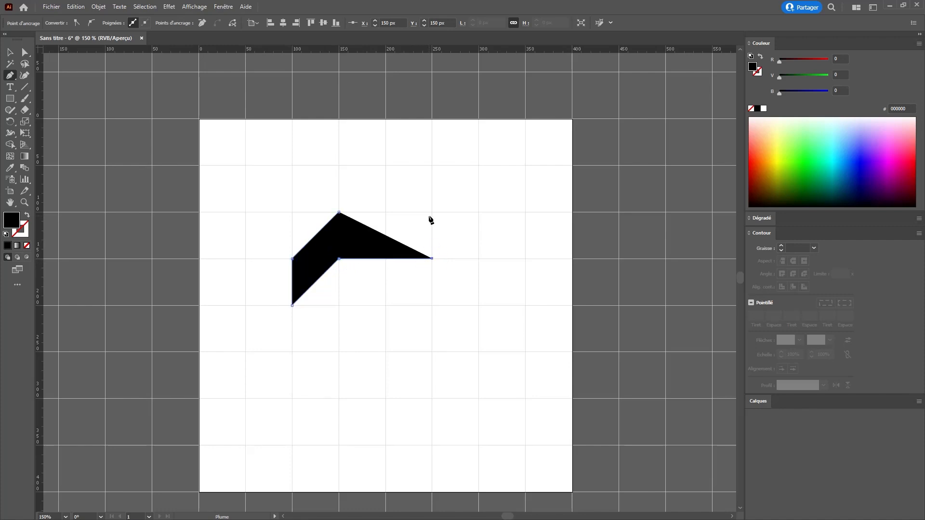
left_click(432, 212)
left_click(339, 213)
left_click(357, 308, "ctrl")
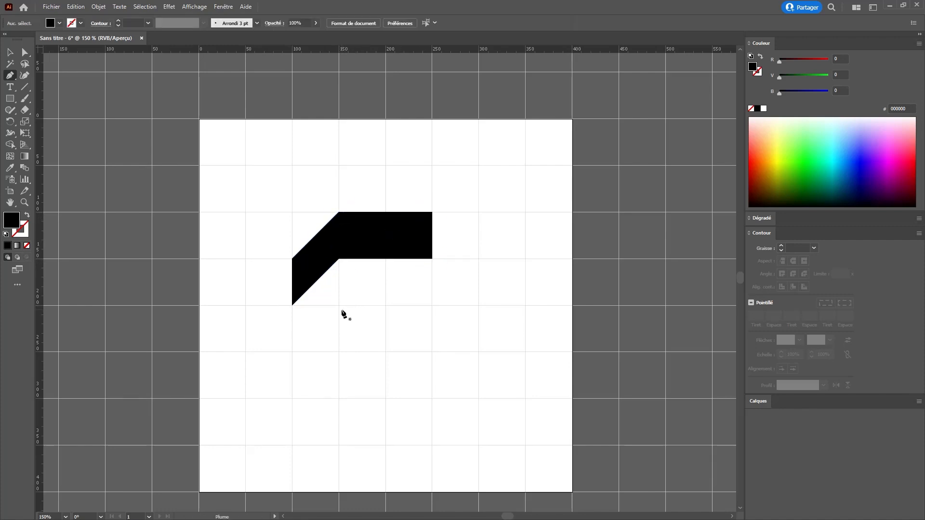
- Draw a closed black Pen parallelogram through grid points (150, 200), (100, 250), (150, 250) and (200, 200) px
left_click(339, 305)
left_click(292, 352)
left_click(339, 352)
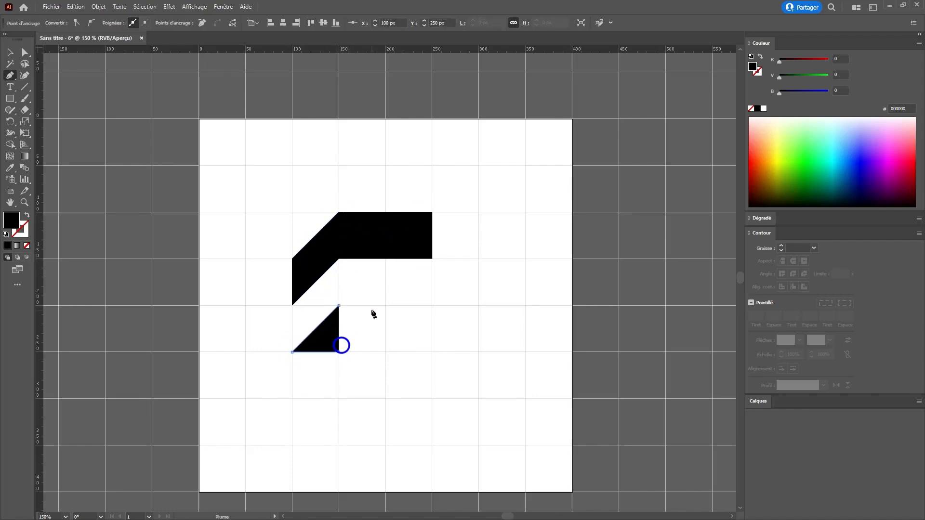
left_click(386, 305)
left_click(339, 305)
left_click(348, 291, "ctrl")
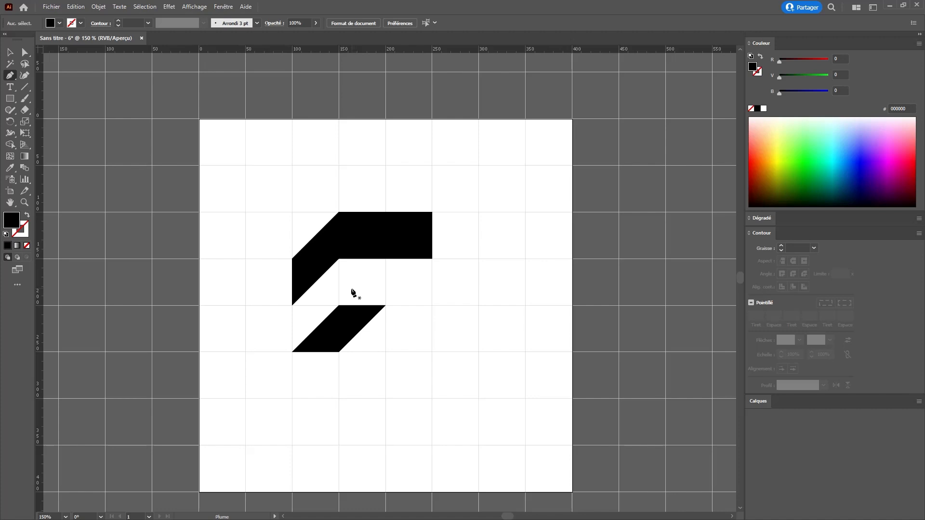
- Select both Pen-drawn shapes and delete them to clear the artboard
key("ctrl+a")
key("Delete")
- Draw black squares of about 50 px in the first, third, fifth and seventh cells of the top grid row
key("m")
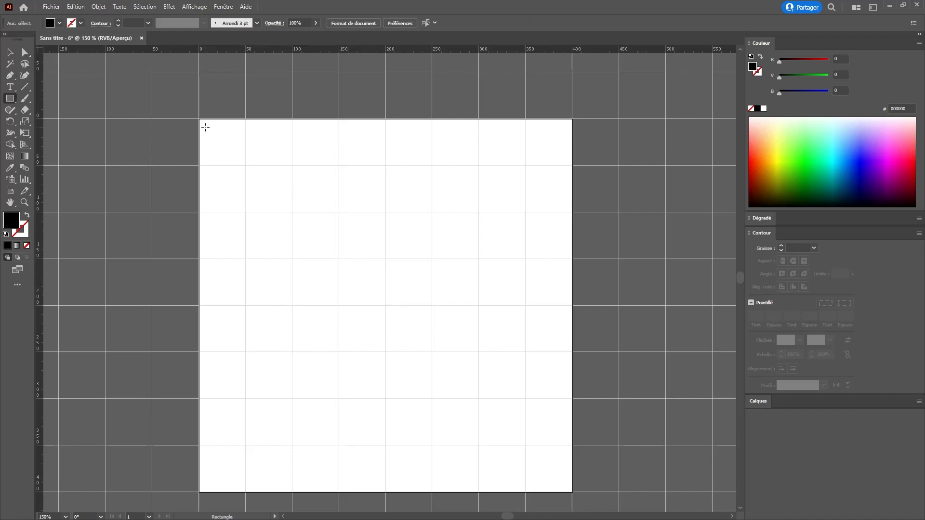
left_click_drag(200, 119, 245, 165)
left_click_drag(294, 119, 338, 165)
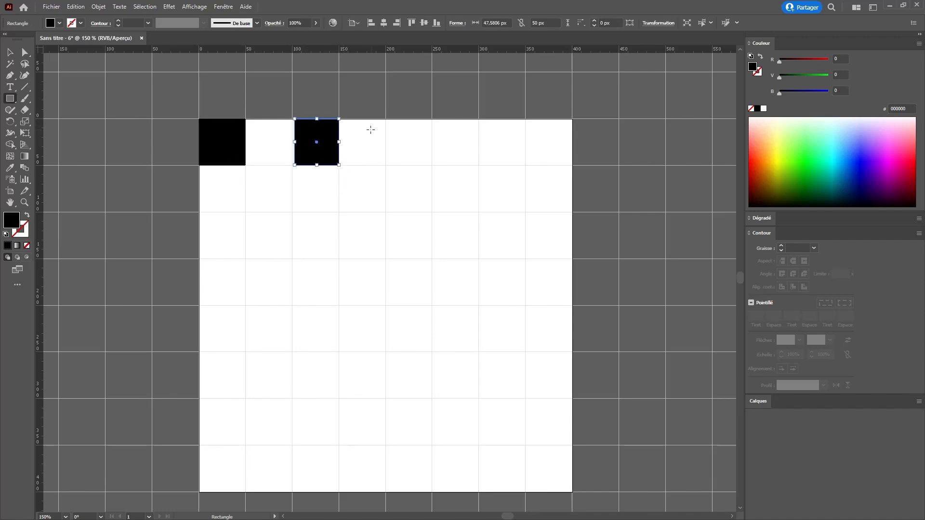
key("ctrl+z")
left_click_drag(291, 119, 339, 165)
left_click_drag(384, 119, 432, 164)
key("ctrl+z")
left_click_drag(386, 119, 432, 165)
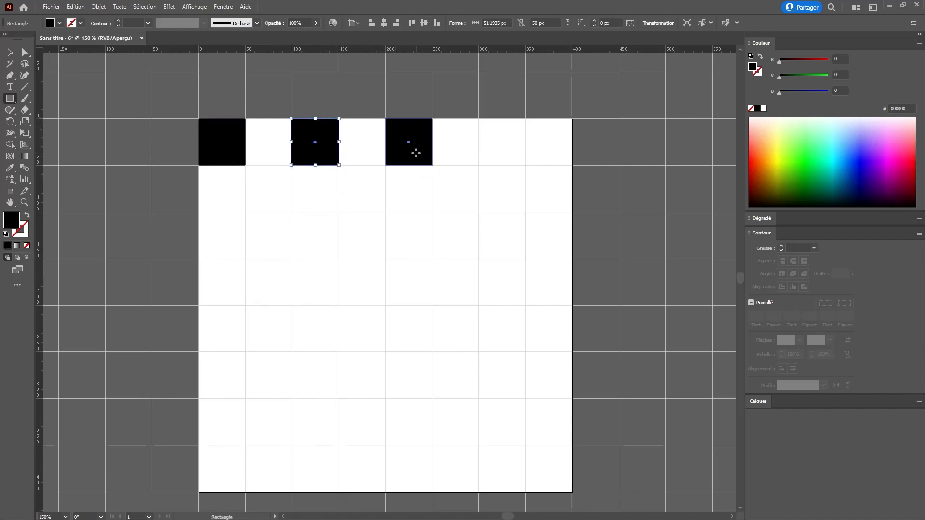
left_click(422, 156)
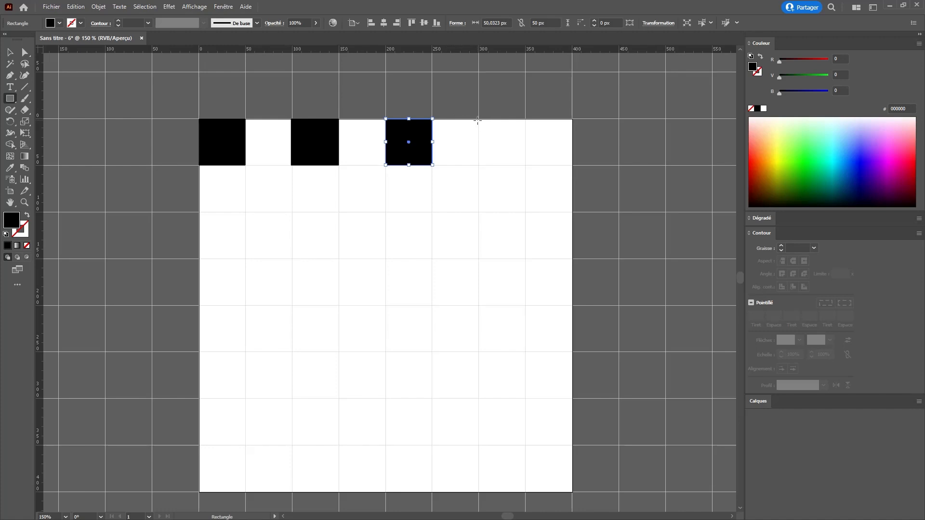
left_click_drag(477, 120, 525, 165)
- Delete the misaligned square in the third cell of the top row and redraw it at about 50 × 50 px
key("z")
left_click(348, 158)
left_click(347, 218)
key("v")
left_click(386, 339)
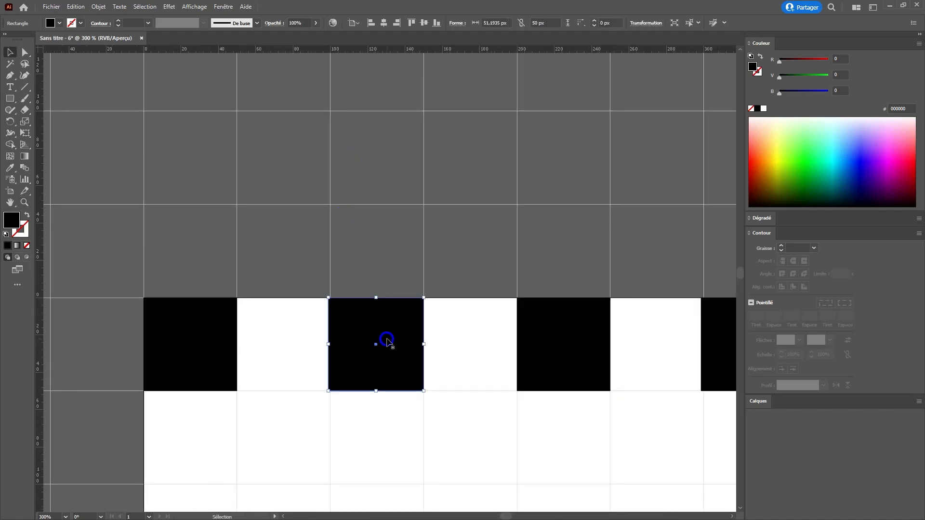
key("Delete")
key("m")
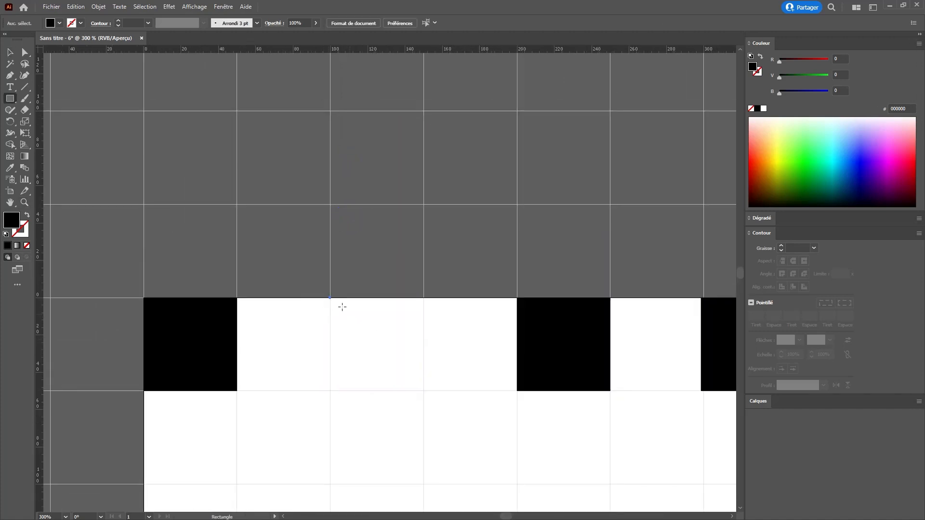
left_click_drag(342, 306, 423, 391)
- Select the four black squares and duplicate them into the second grid row, shifted one cell sideways
key("space")
mouse_move(576, 360)
left_mouse_down()
mouse_move(427, 309)
mouse_move(123, 284)
left_mouse_up()
left_click_drag(306, 346, 560, 274)
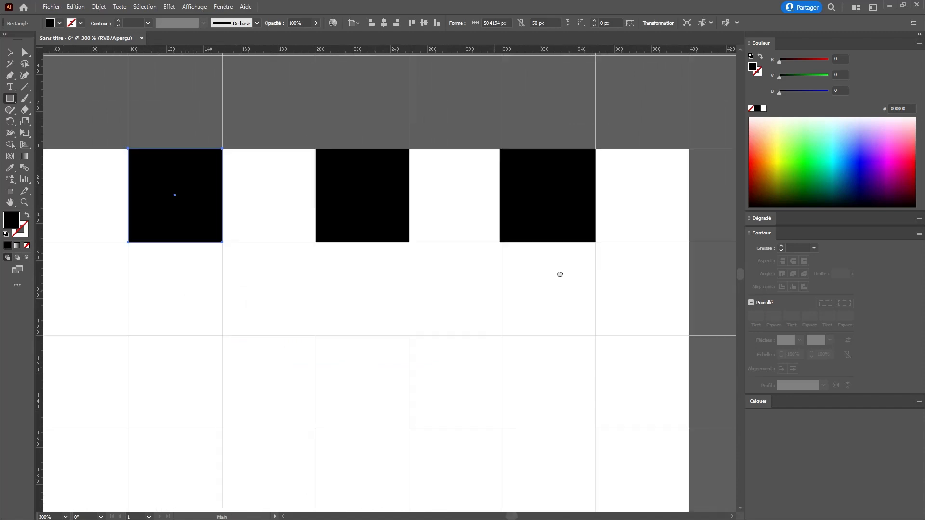
key("ctrl+minus")
key("ctrl+minus")
key("v")
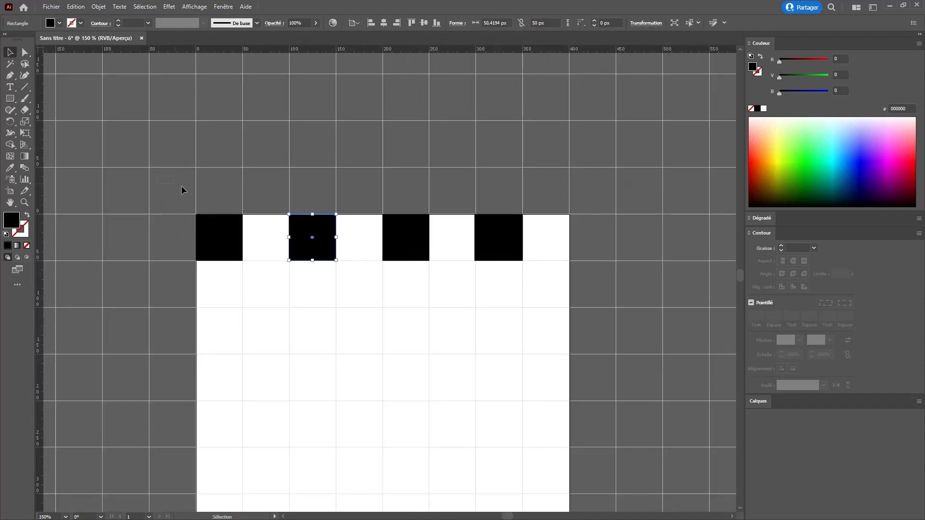
left_click_drag(181, 186, 553, 250)
left_click_drag(498, 239, 554, 296)
- Duplicate the two checkered rows 100 px downward, repeat the copy twice to fill the artboard, and deselect everything
key("space")
left_click_drag(605, 324, 600, 187)
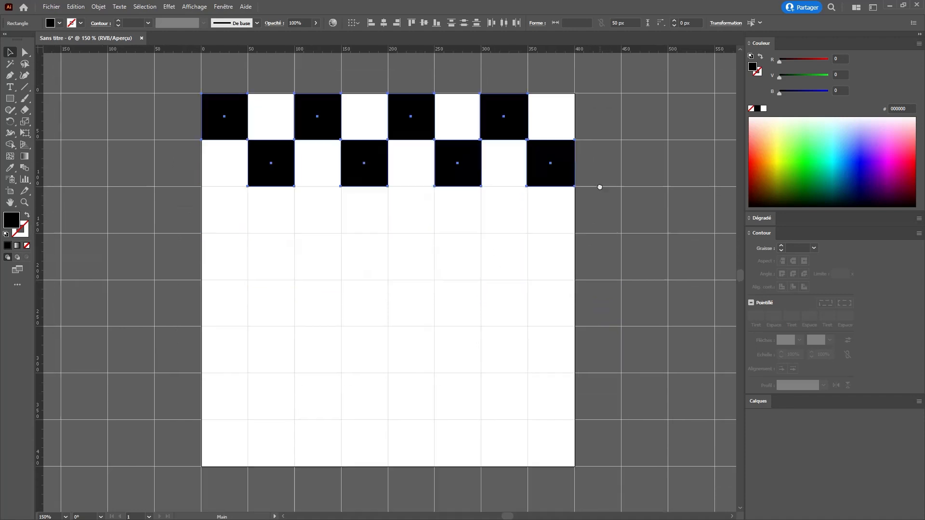
left_click_drag(550, 144, 551, 236)
key("ctrl+d")
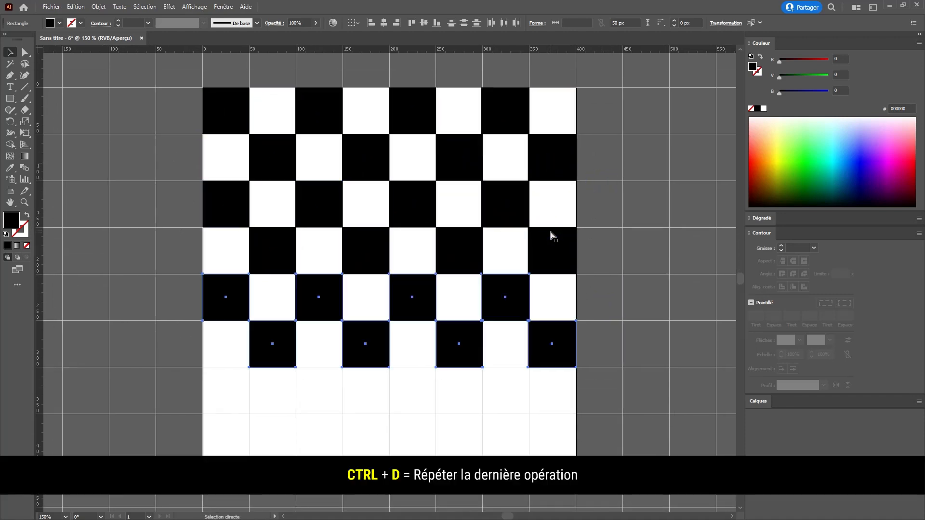
key("ctrl+d")
key("ctrl+shift+a")
key("z")
left_click(359, 215, "alt")
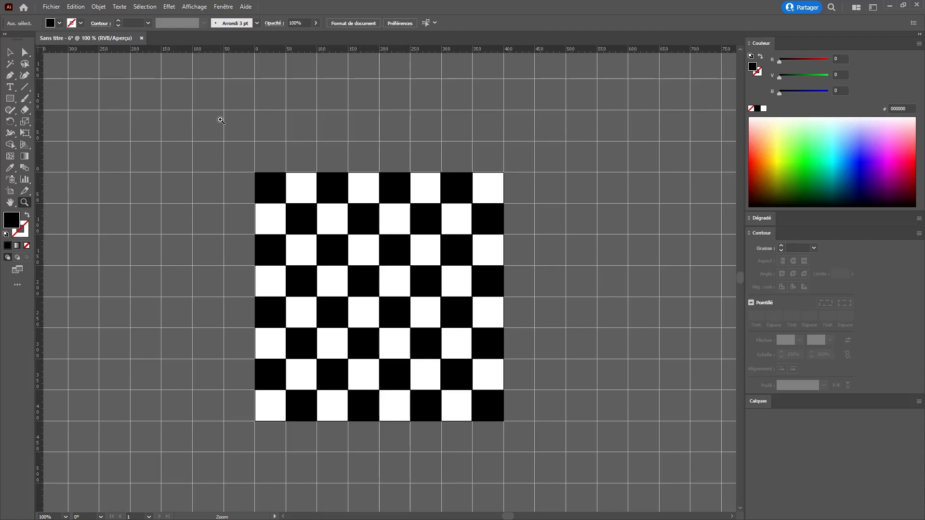
- Set the grid colour to light cyan (RGB 128, 255, 255) in the guides and grid preferences
key("ctrl+k")
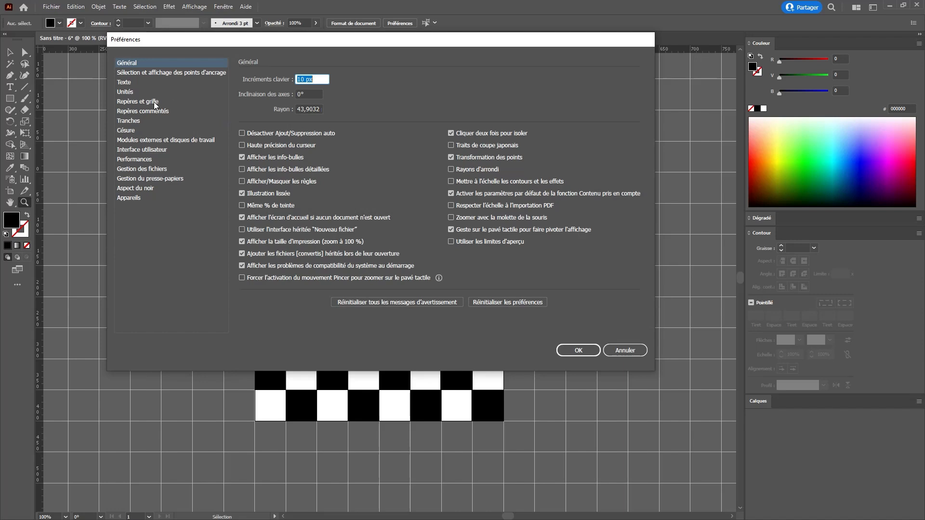
left_click(154, 102)
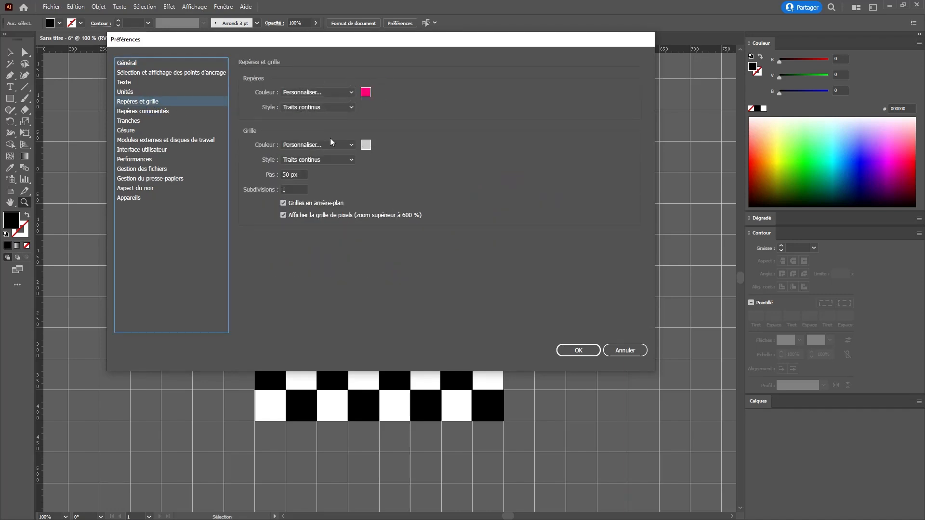
left_click(365, 146)
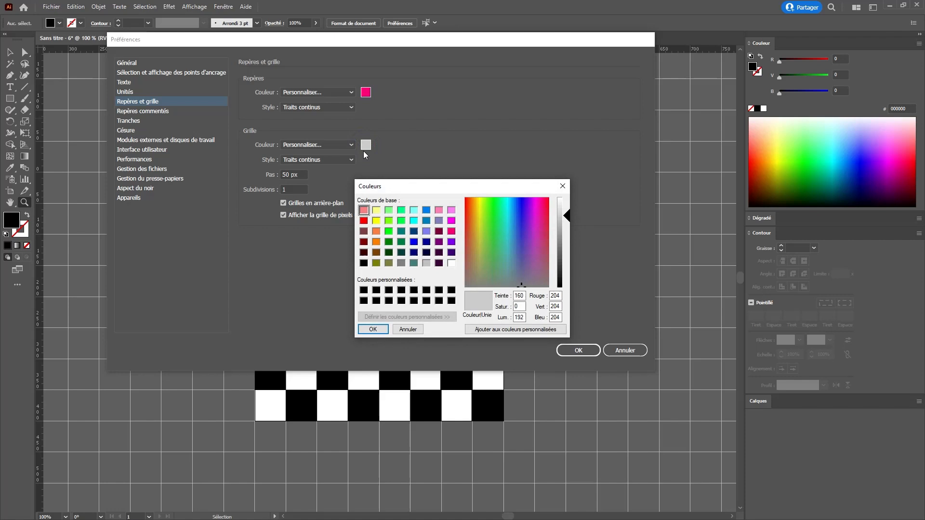
left_click(413, 211)
left_click(580, 352)
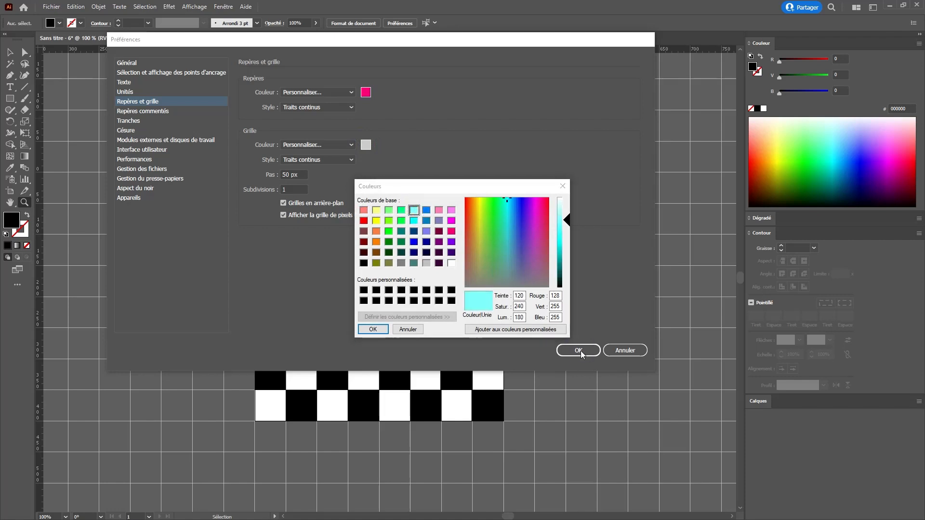
key("Return")
left_click(577, 351)
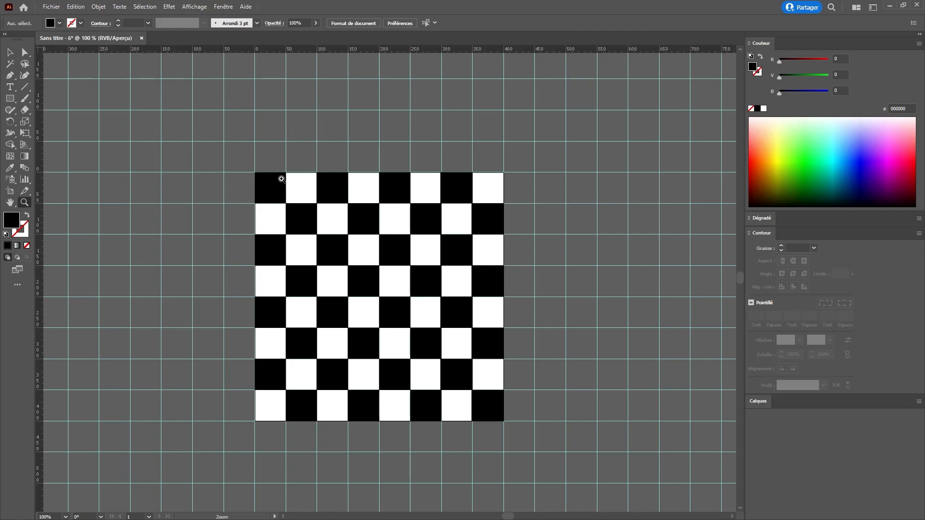
key("ctrl+k")
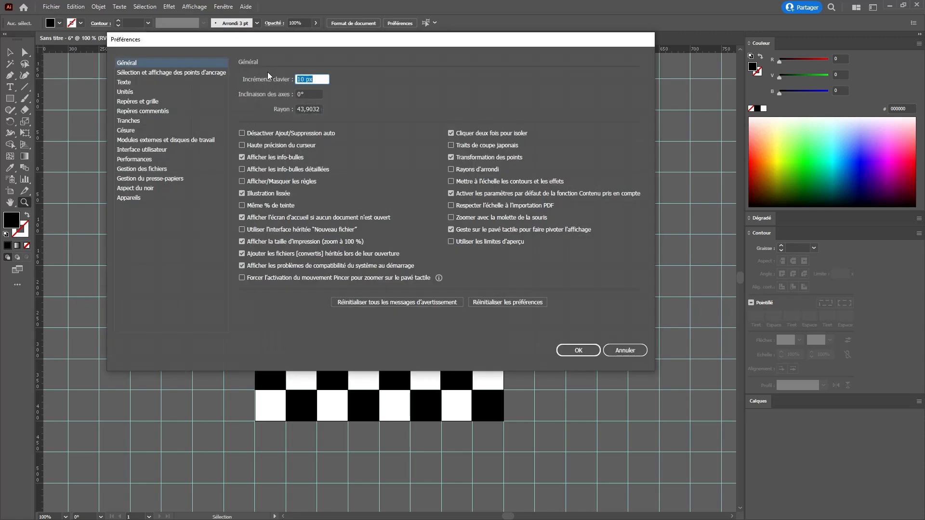
left_click(124, 102)
left_click(366, 145)
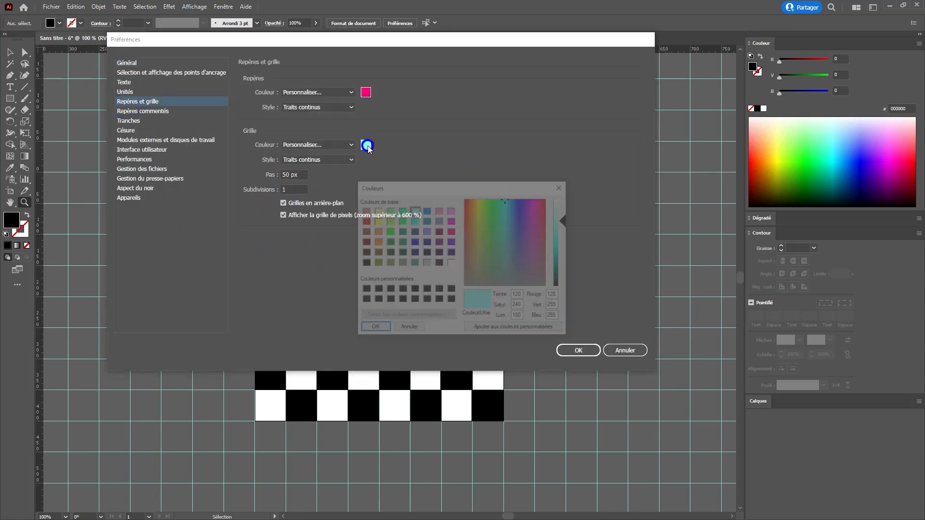
left_click(363, 210)
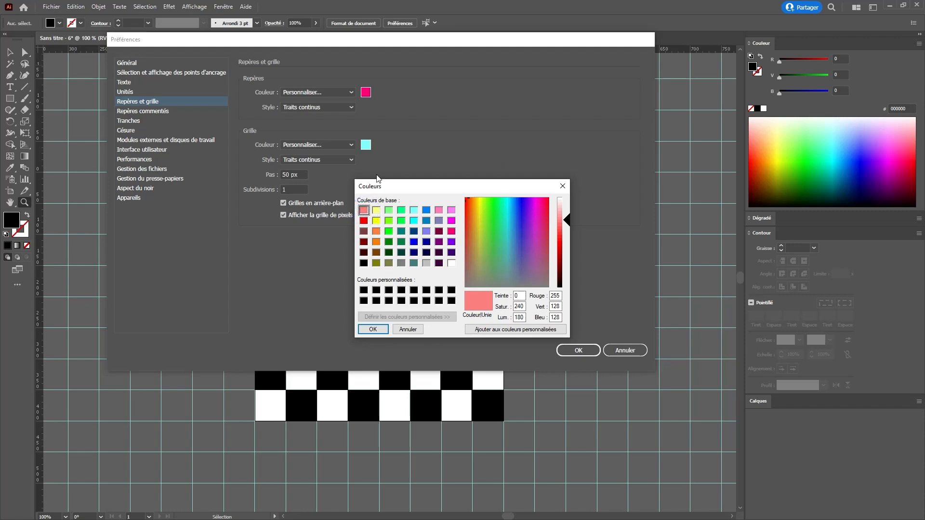
left_click(372, 329)
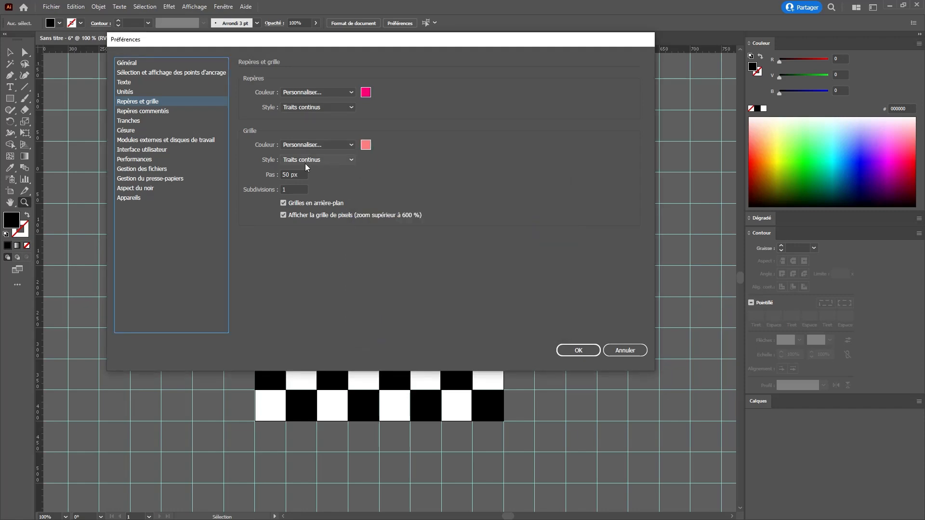
left_click(615, 351)
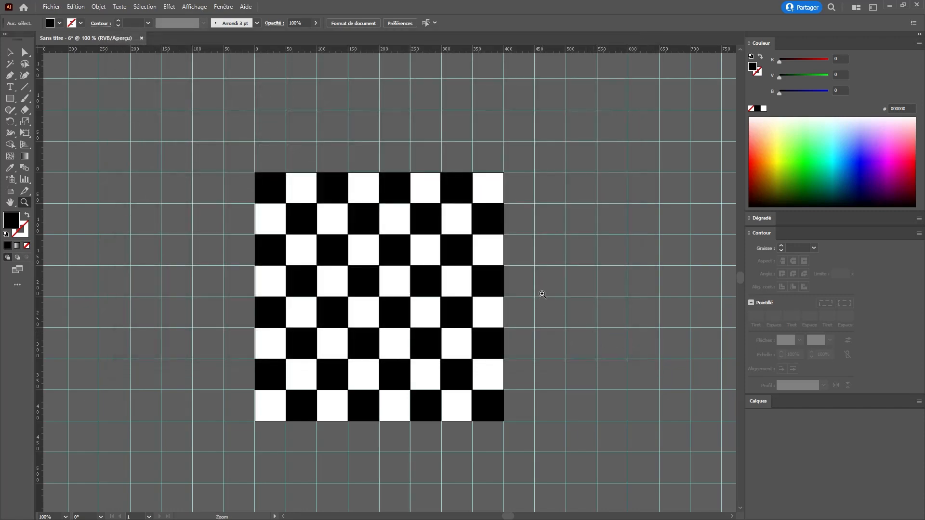